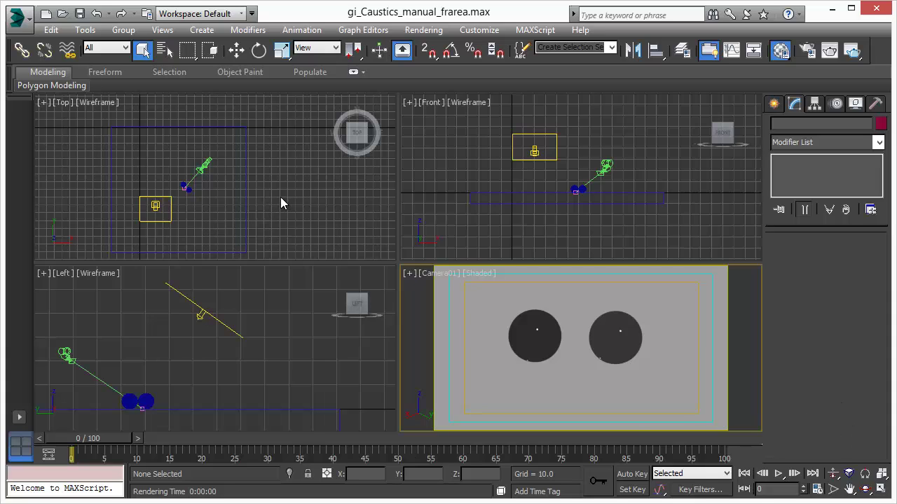
- Pan the Top view and inspect the ground box Box01 and the light RectLight001
middle_click_drag(281, 198, 313, 183)
left_click(271, 113)
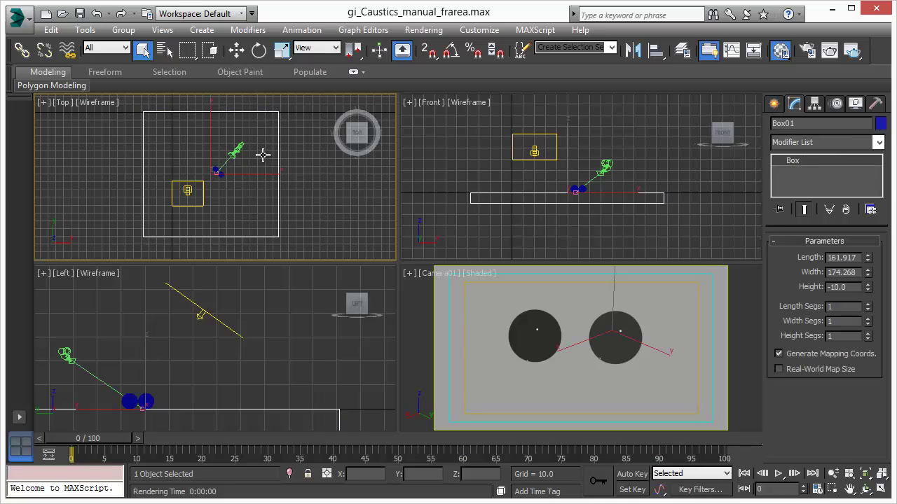
left_click(204, 192)
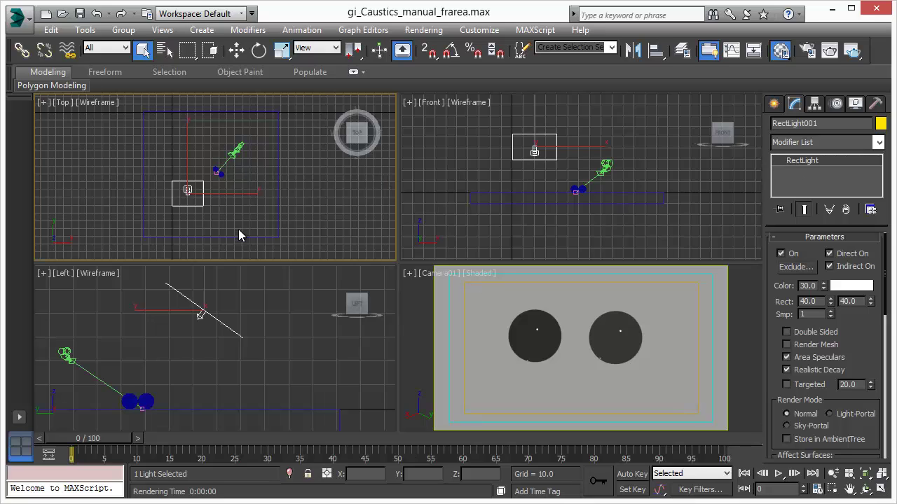
- Select Camera01, frame it in the Left view, and make the camera view active
left_click(232, 197)
left_click(237, 150)
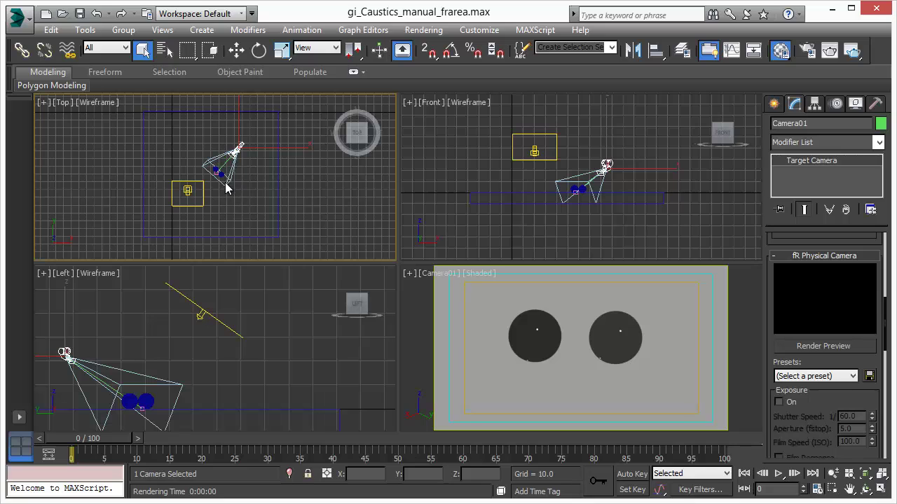
middle_click_drag(218, 403, 264, 375)
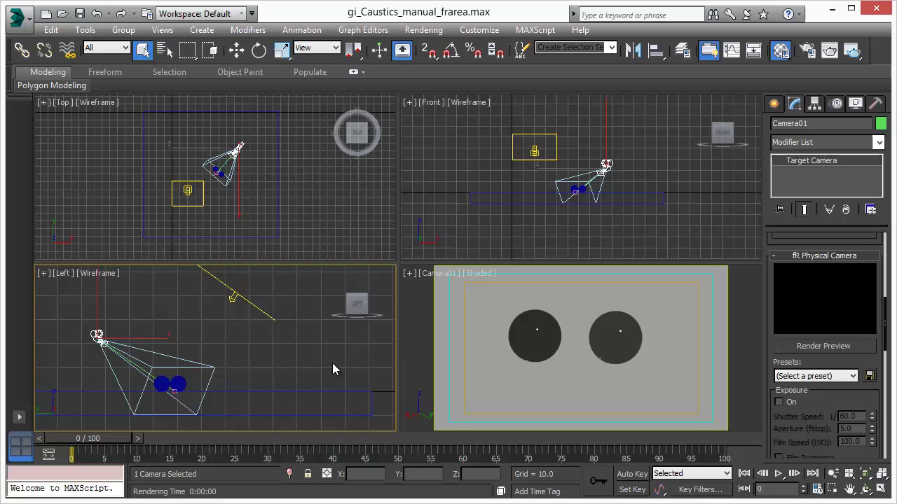
right_click(472, 352)
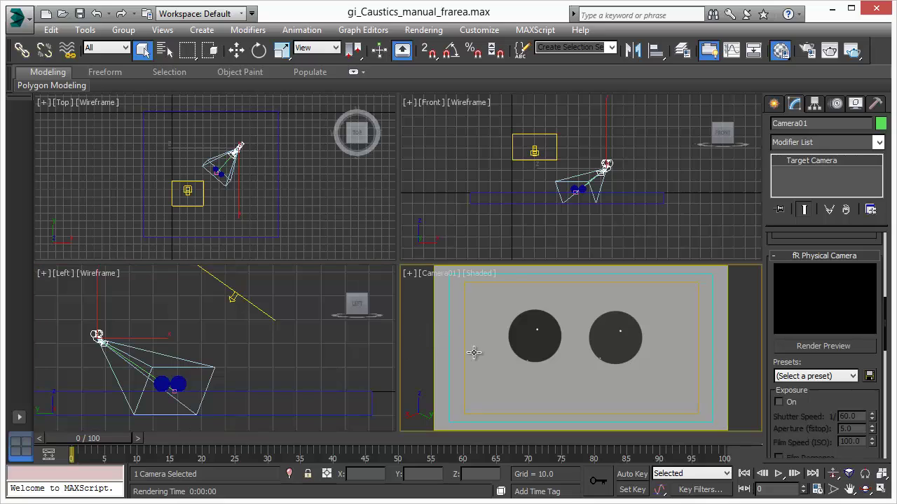
- Start an ActiveShade render of the camera view and move its window to the left
left_click(852, 50)
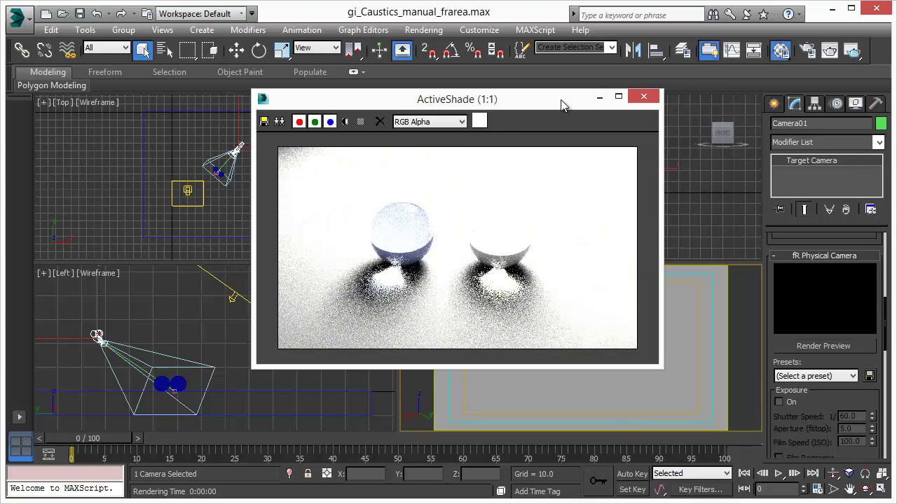
left_click_drag(560, 99, 356, 139)
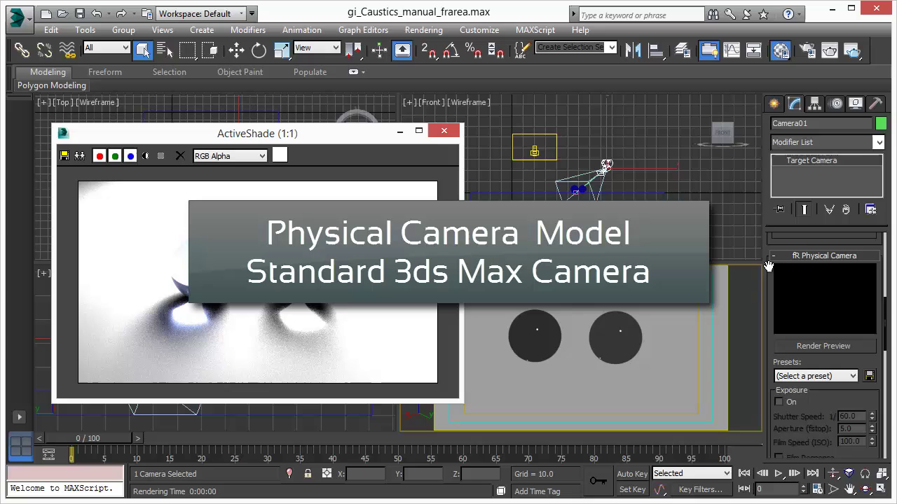
left_click(777, 254)
left_click_drag(827, 237, 827, 321)
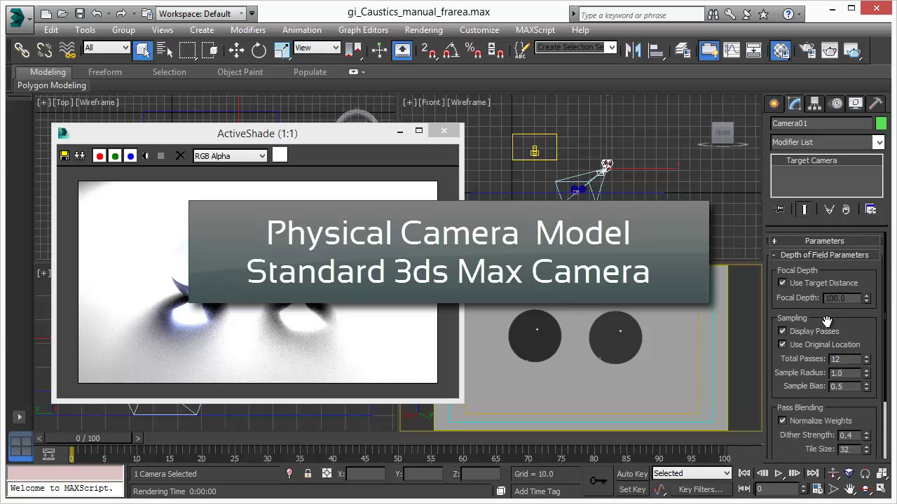
left_click(806, 255)
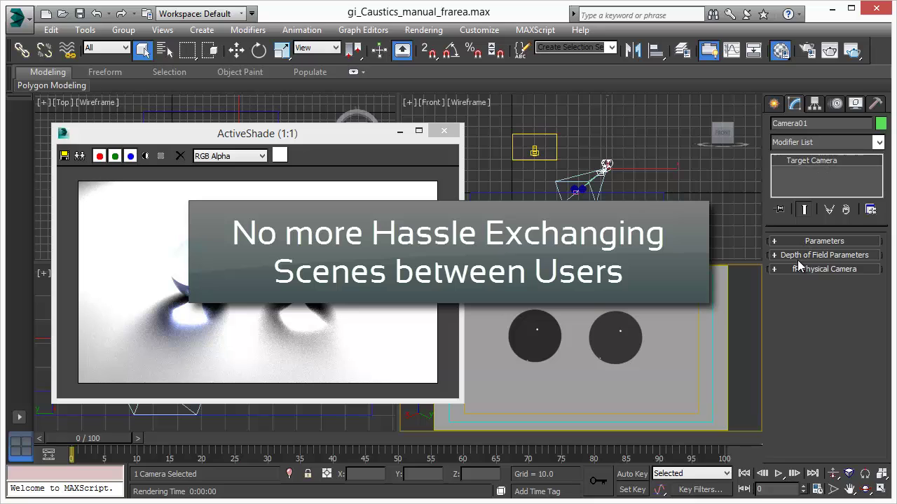
left_click(792, 239)
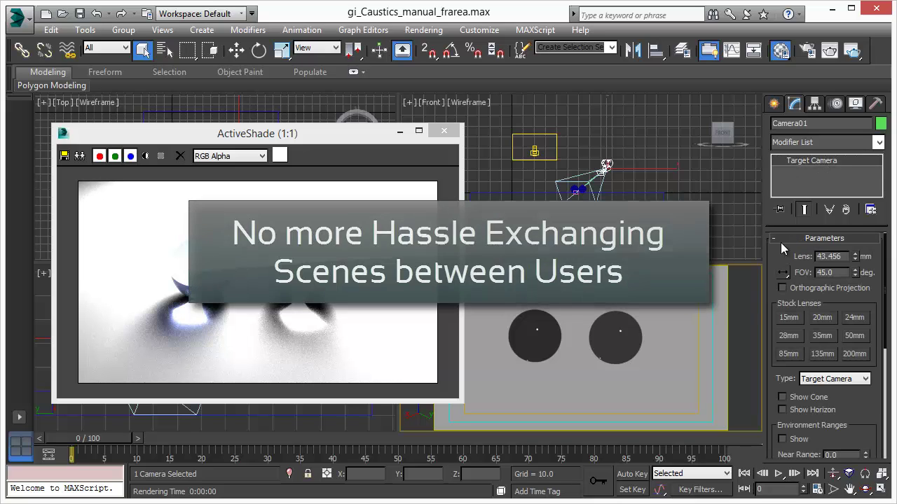
left_click(781, 239)
left_click(783, 269)
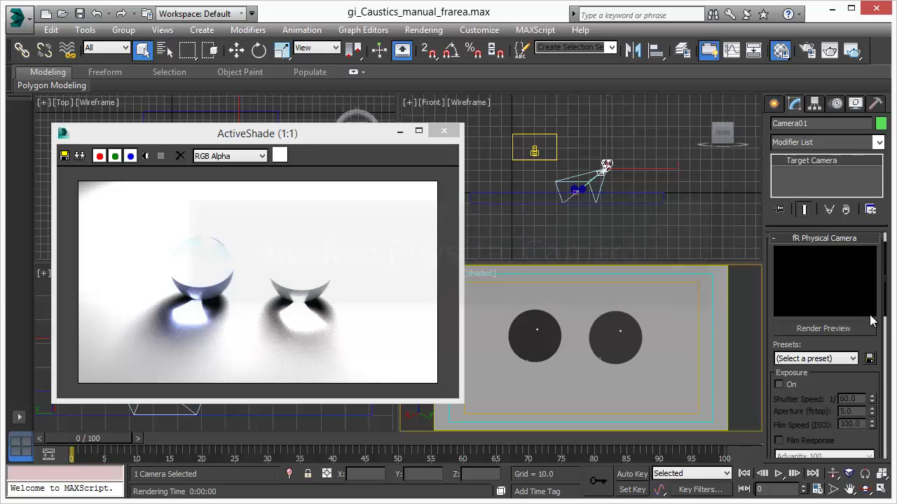
- Apply the camera's Indoor Daylight preset (1/16 shutter, f/8.0) and enable Image Control
scroll(835, 378, "down", 2)
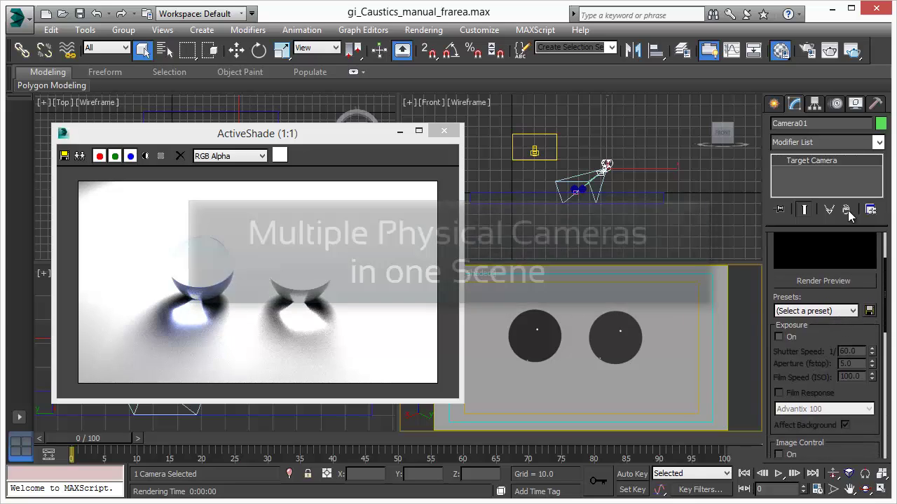
left_click(853, 312)
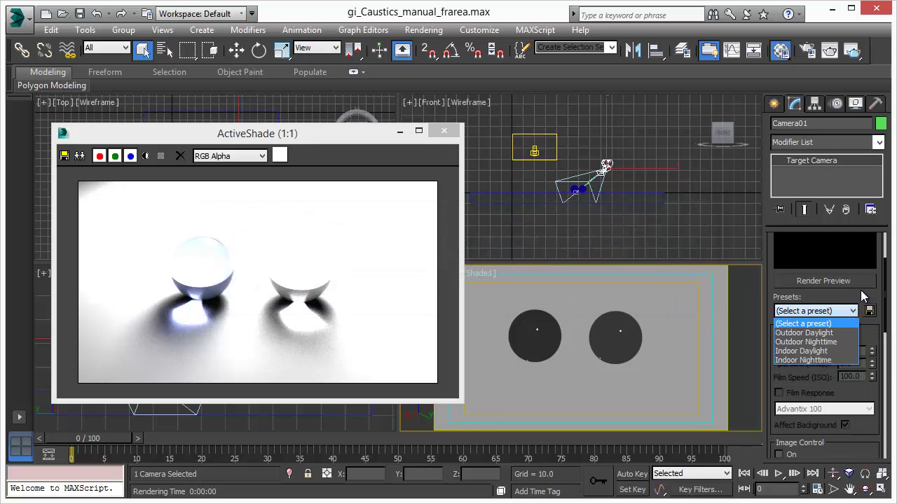
left_click(831, 352)
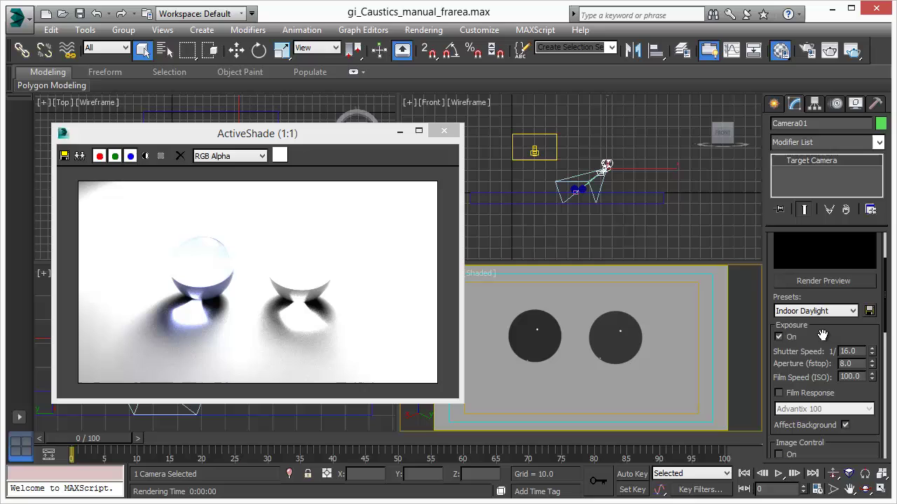
left_click_drag(823, 335, 821, 274)
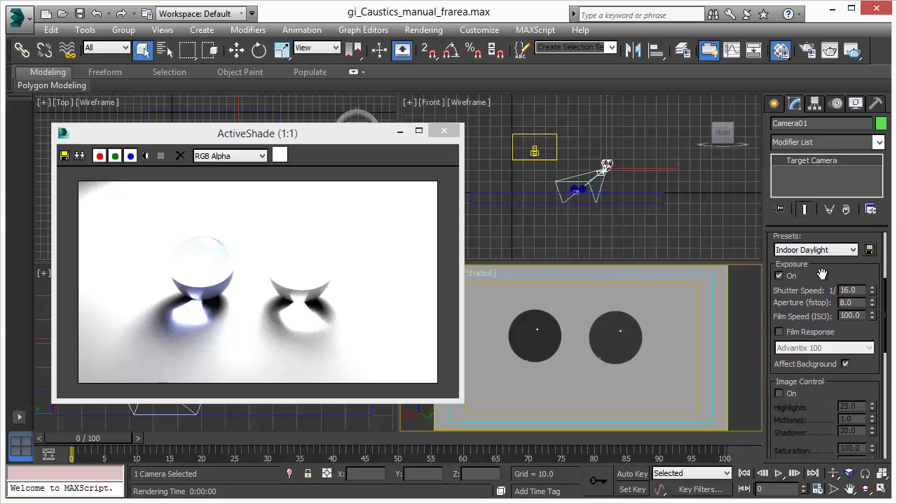
left_click(779, 393)
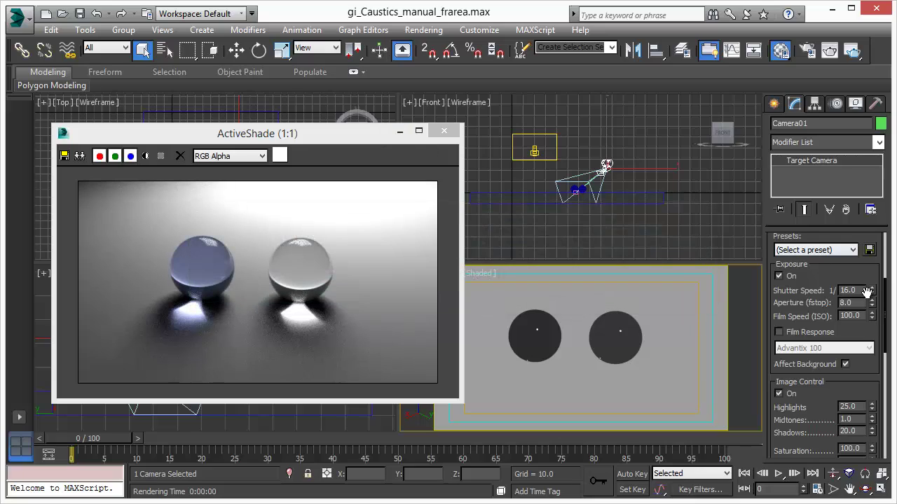
- Try lower apertures including f/6.0, then return the aperture to f/8.0
mouse_move(871, 303)
left_mouse_down()
mouse_move(871, 346)
mouse_move(872, 307)
left_mouse_up()
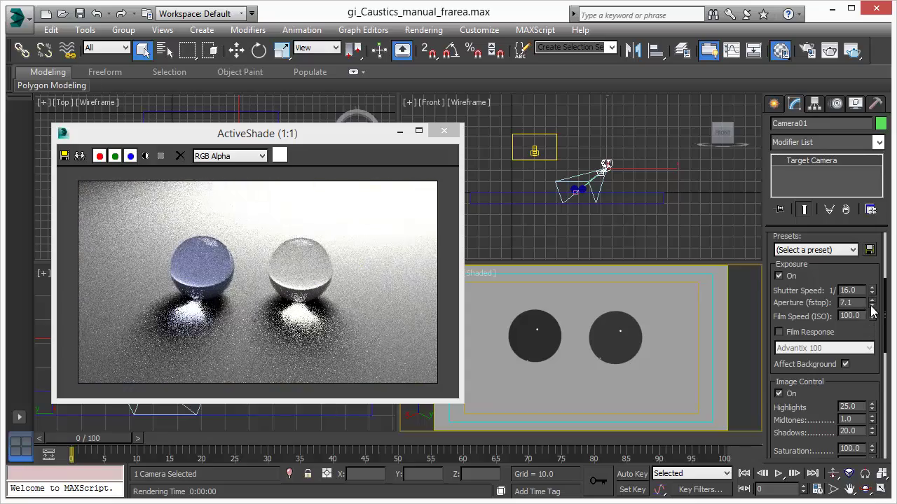
double_click(854, 303)
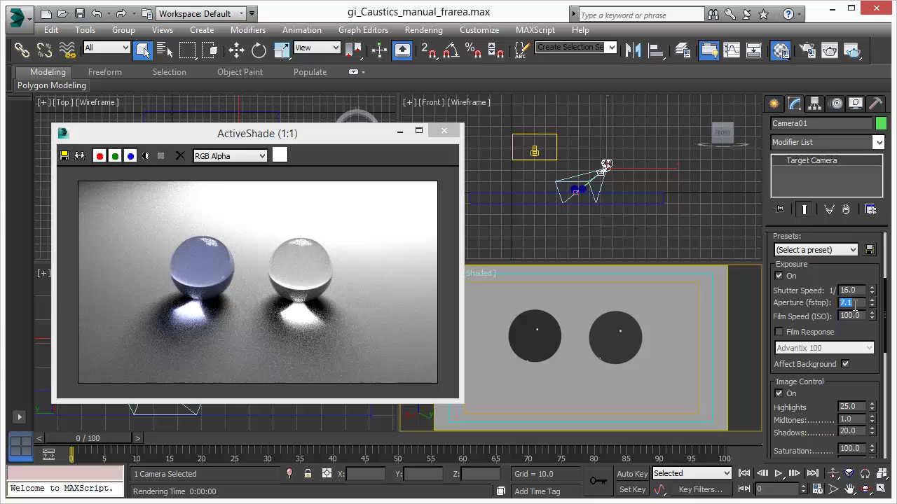
type("6")
key("Return")
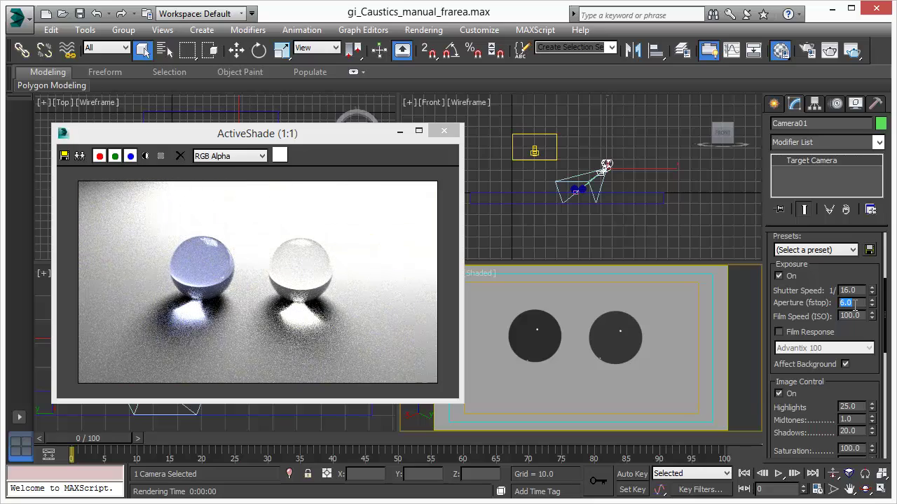
type("8")
key("Return")
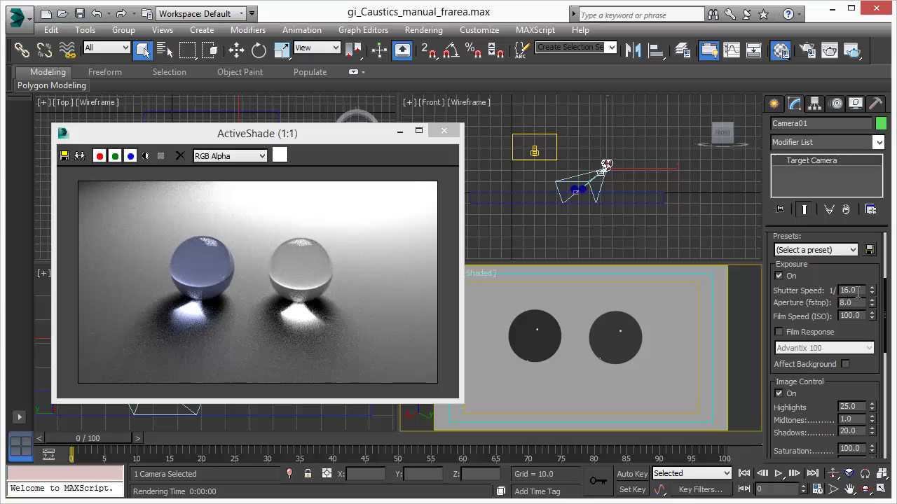
- Try shutter speeds 1/60, 1/30 and finally 1/20, toggling Affect Background along the way
double_click(862, 292)
type("60")
key("Return")
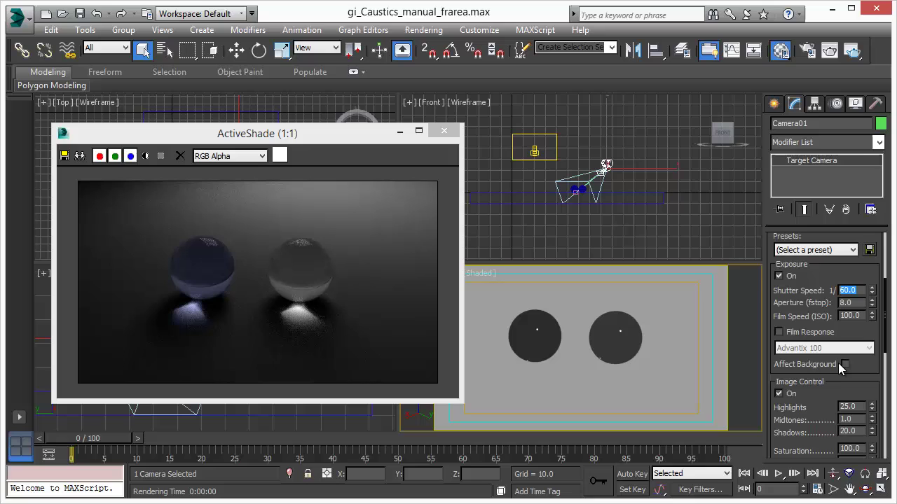
left_click(844, 364)
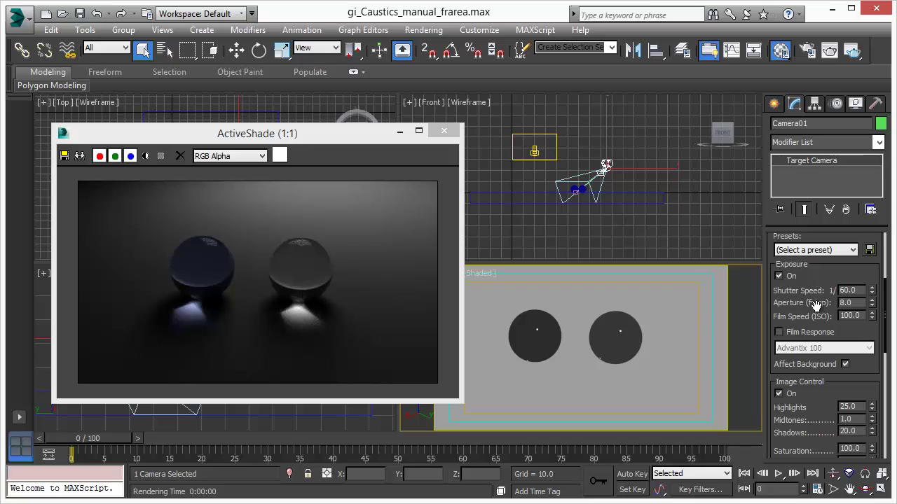
left_click(845, 364)
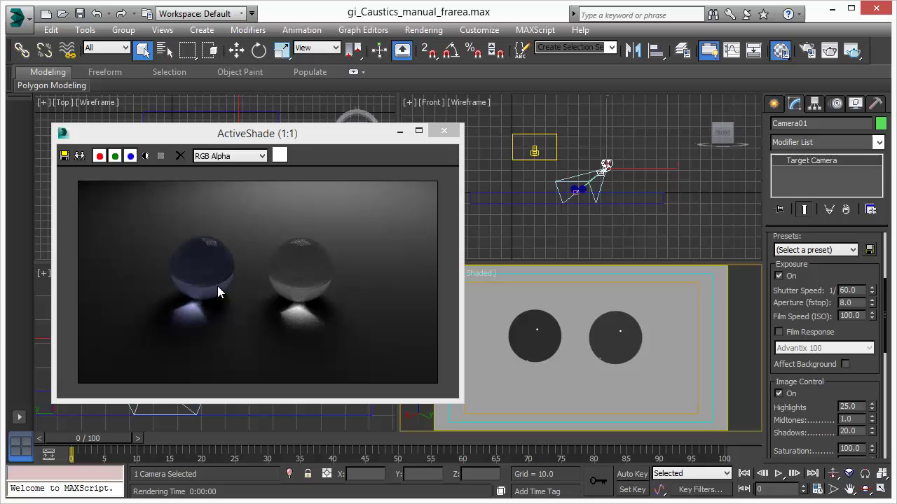
left_click(844, 365)
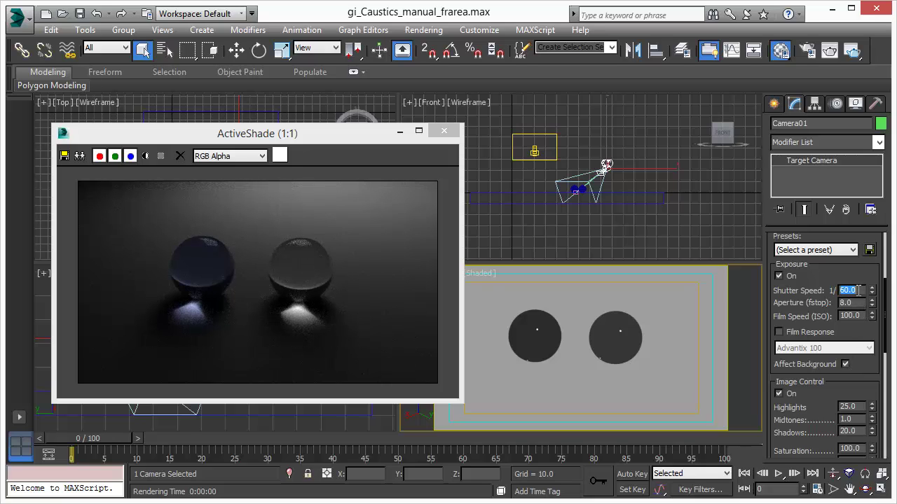
type("30")
key("Return")
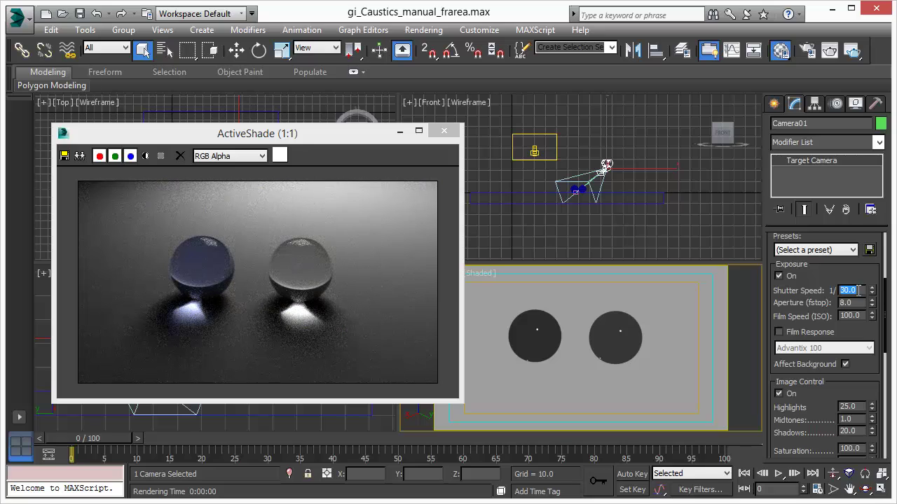
type("20")
key("Return")
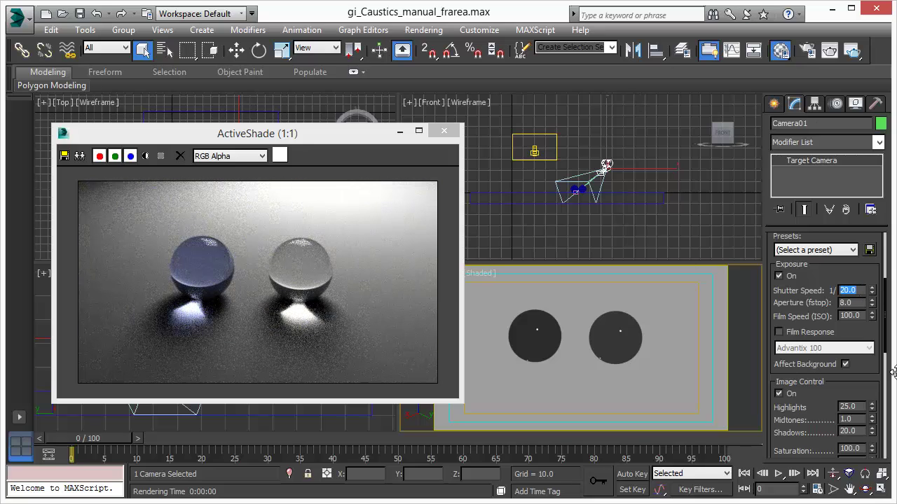
- Turn off the camera's Image Control and Exposure, then close the ActiveShade preview
scroll(782, 405, "up", 1)
left_click(779, 410)
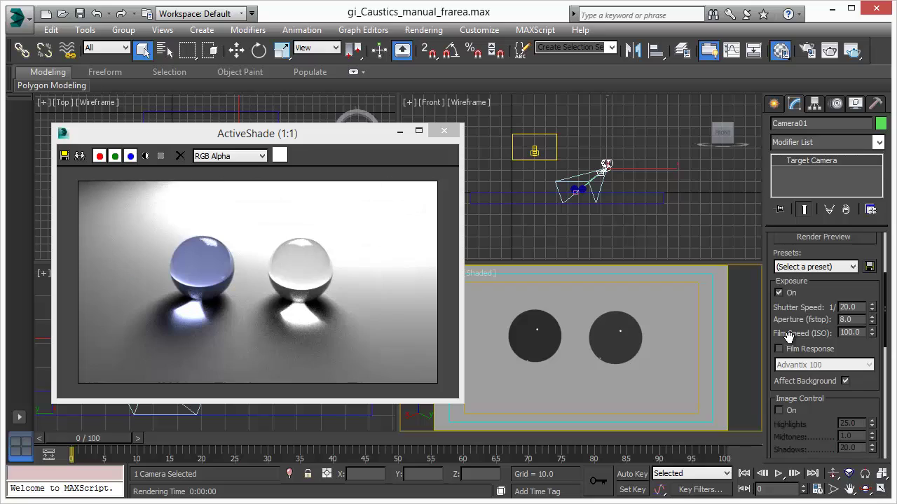
left_click(779, 293)
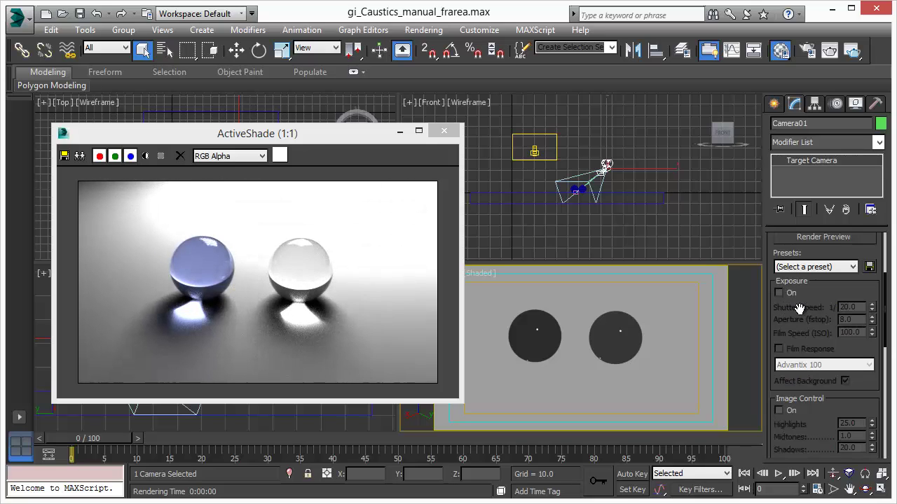
left_click_drag(429, 134, 433, 136)
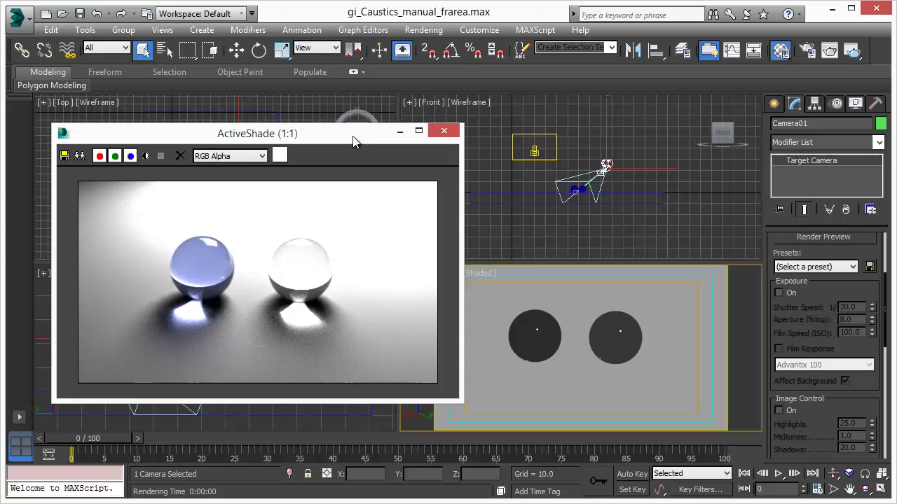
left_click(518, 150)
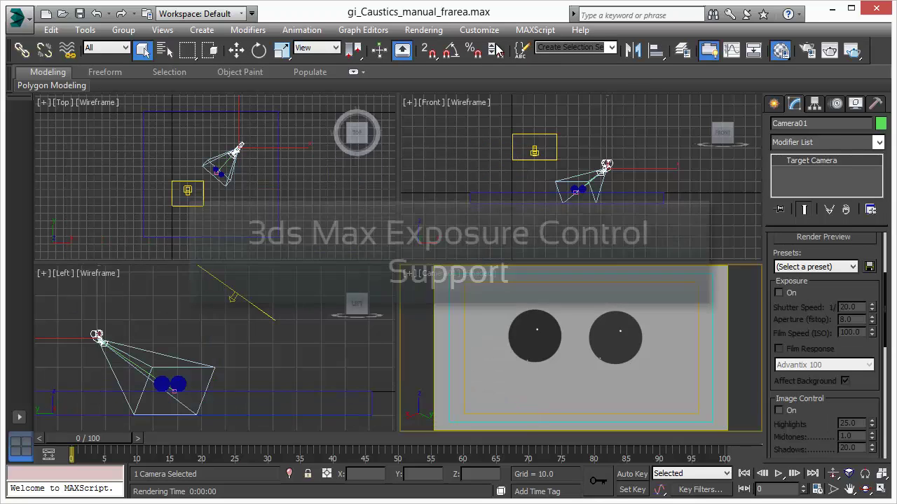
- Open the Environment settings and an ActiveShade preview placed beside them
left_click(424, 29)
left_click(456, 140)
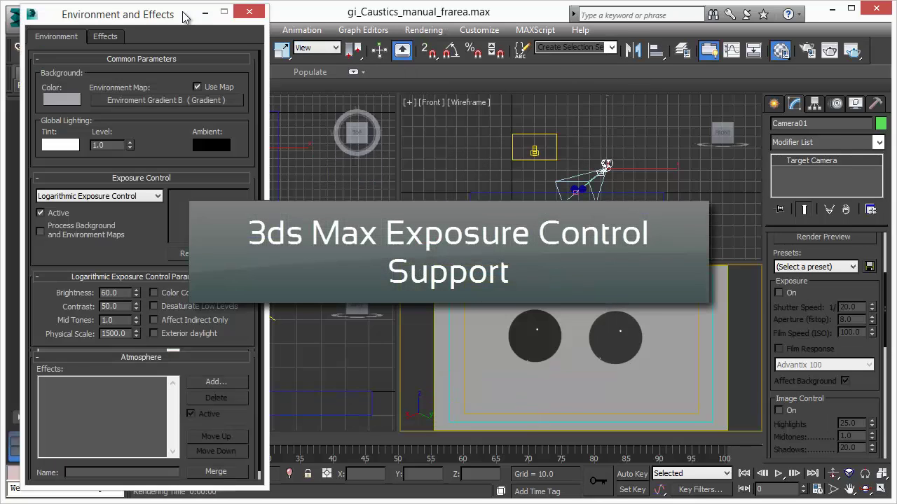
left_click(852, 51)
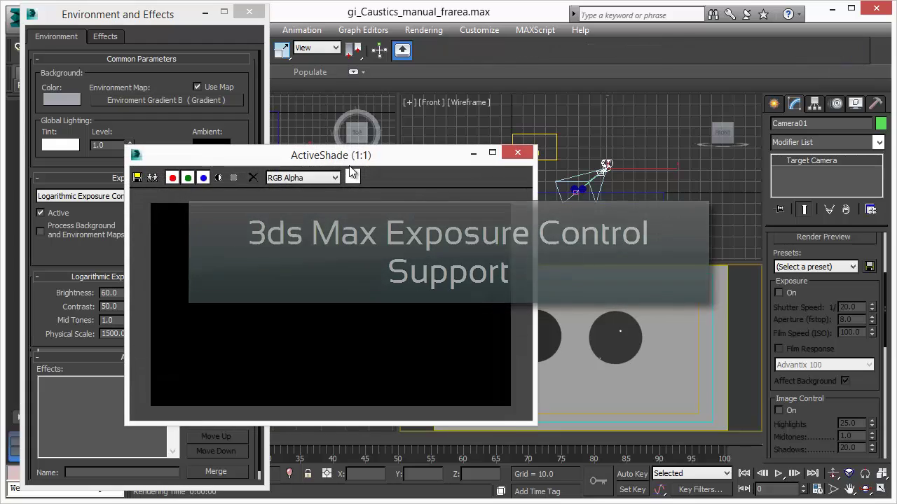
left_click_drag(386, 155, 585, 137)
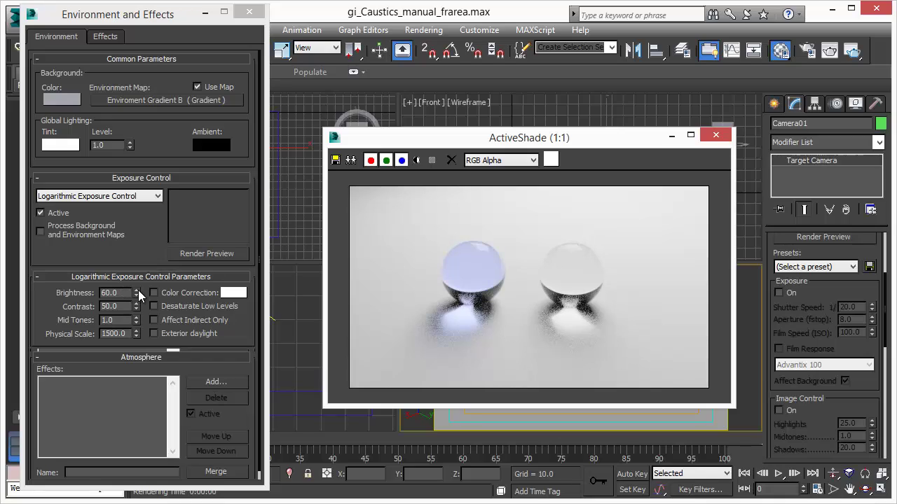
- Set Logarithmic exposure Brightness to 30.5 and Mid Tones to 1.68
left_click_drag(137, 294, 107, 502)
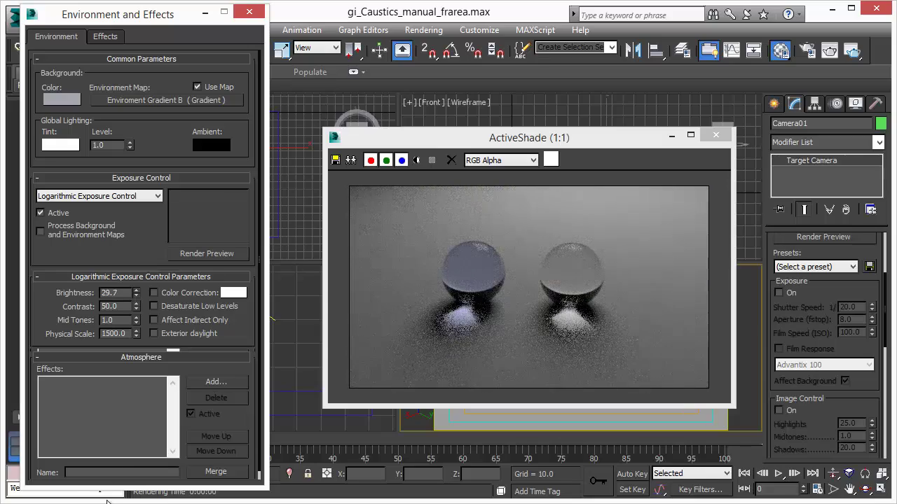
mouse_move(138, 295)
left_mouse_down()
mouse_move(135, 306)
mouse_move(136, 281)
left_mouse_up()
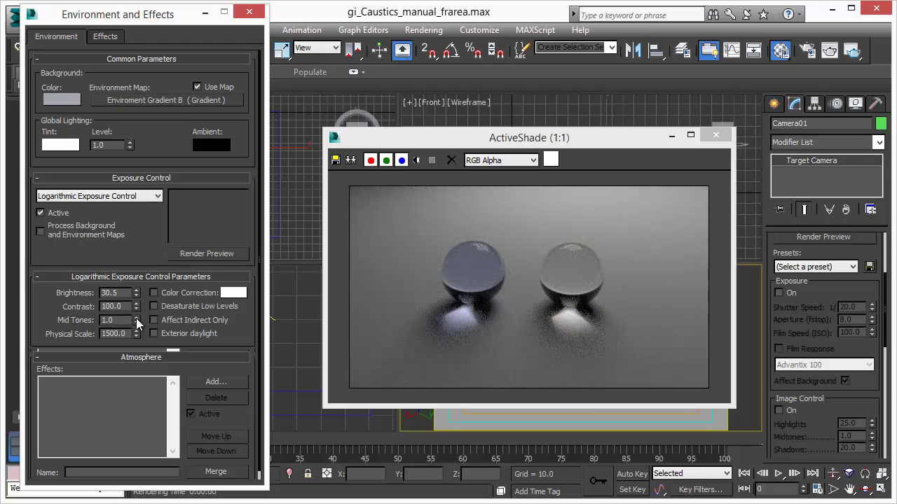
left_click_drag(137, 321, 119, 294)
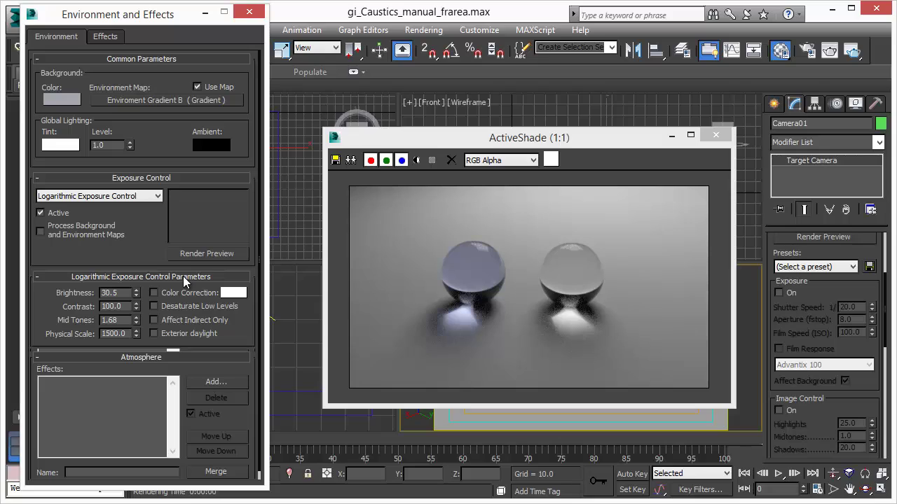
- Choose mr Photographic Exposure Control and review its 1/20, f/8, ISO 100 settings
left_click(156, 197)
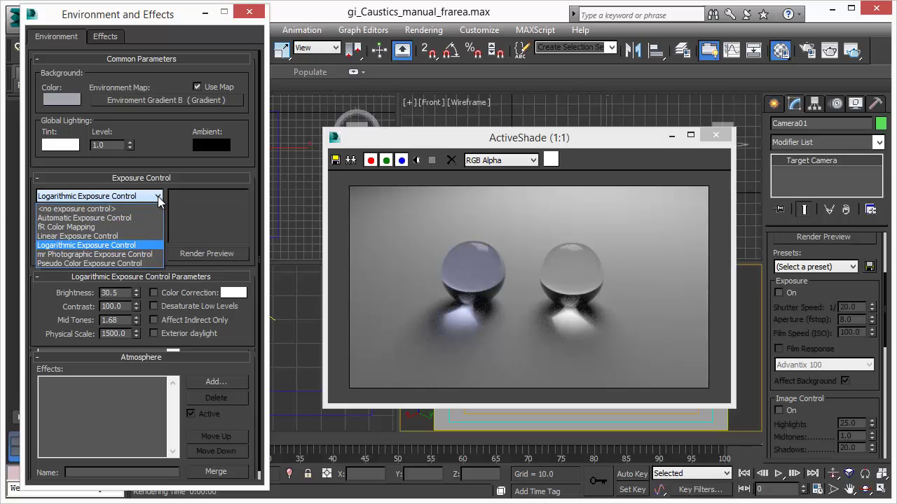
left_click(142, 256)
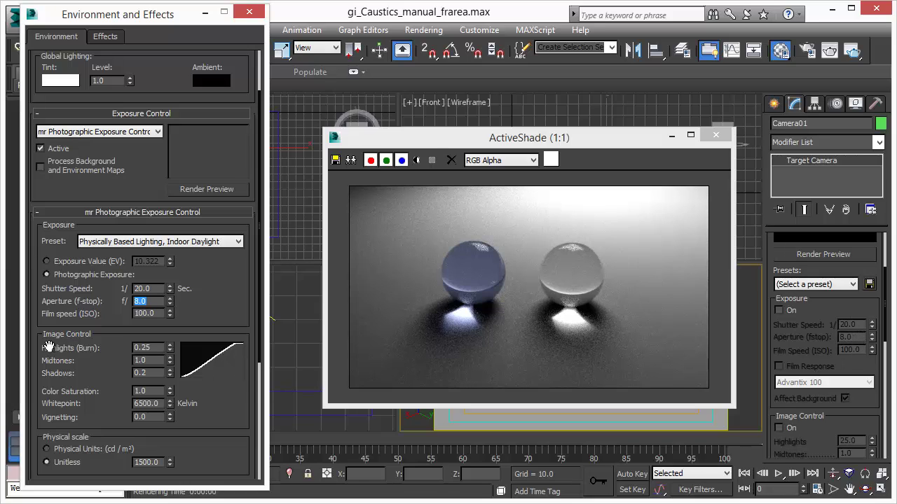
scroll(140, 302, "down", 1)
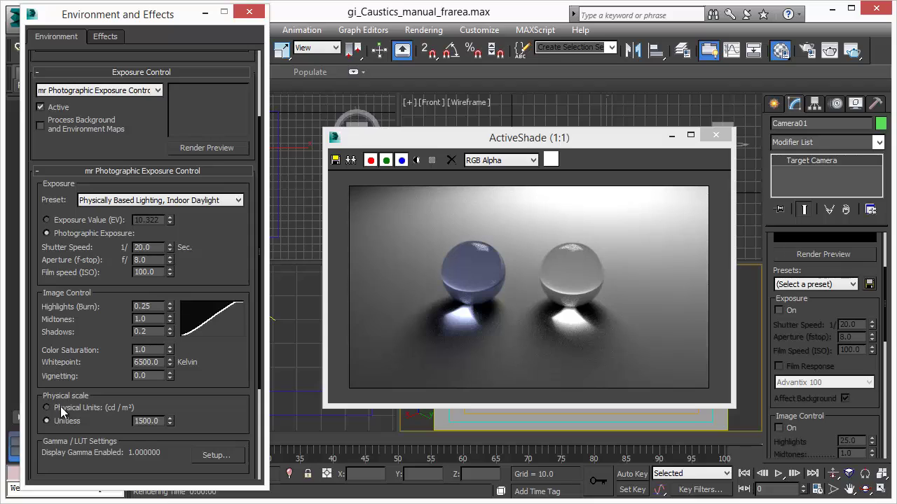
left_click_drag(231, 414, 224, 368)
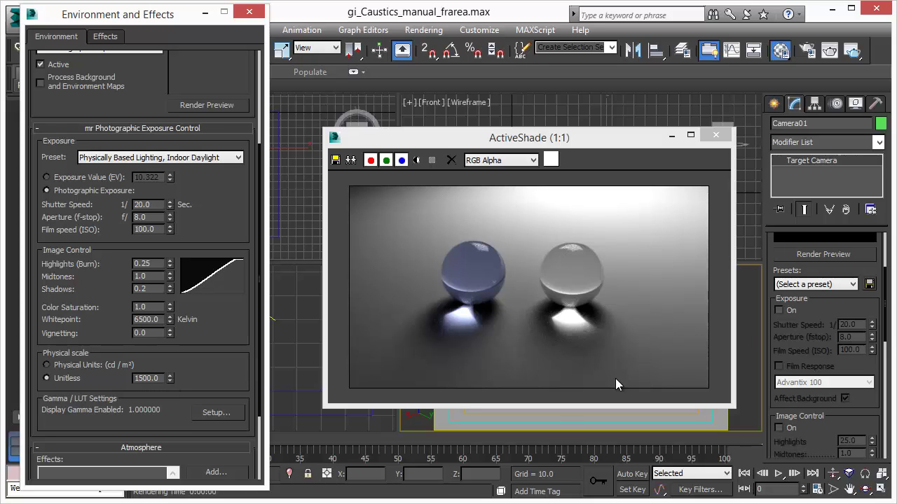
scroll(205, 223, "up", 3)
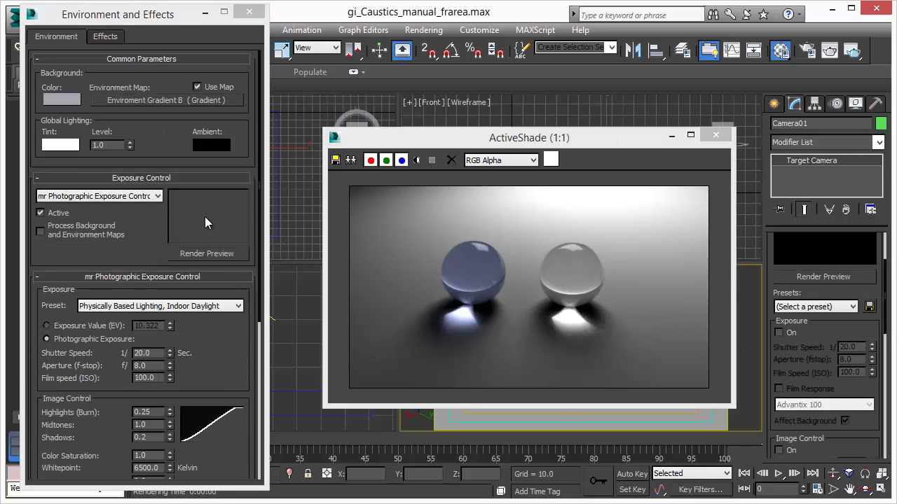
- Turn the camera's Exposure and Image Control back on
left_click(778, 333)
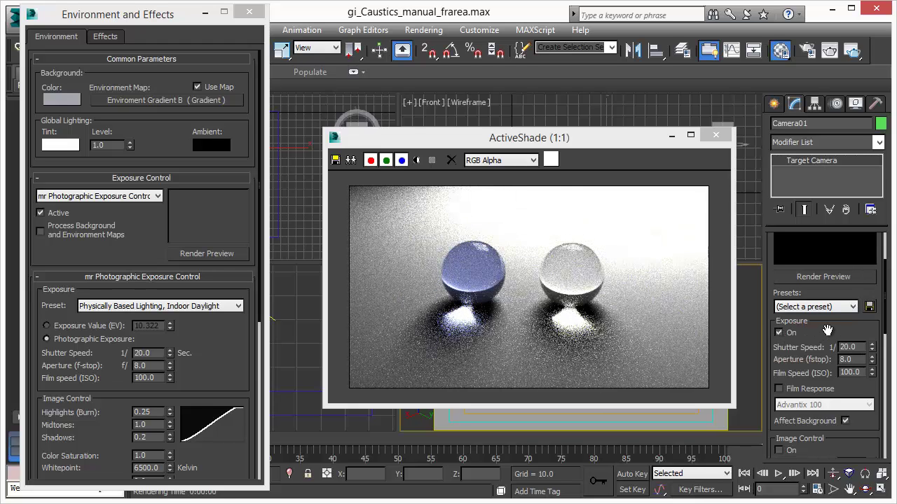
scroll(824, 350, "down", 2)
left_click(779, 410)
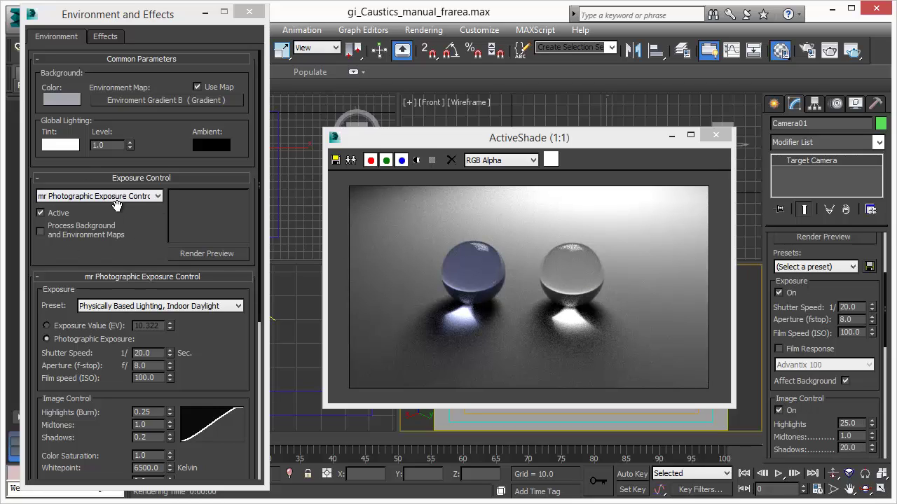
- Set the environment Exposure Control to <no exposure control>
left_click(115, 196)
left_click(91, 210)
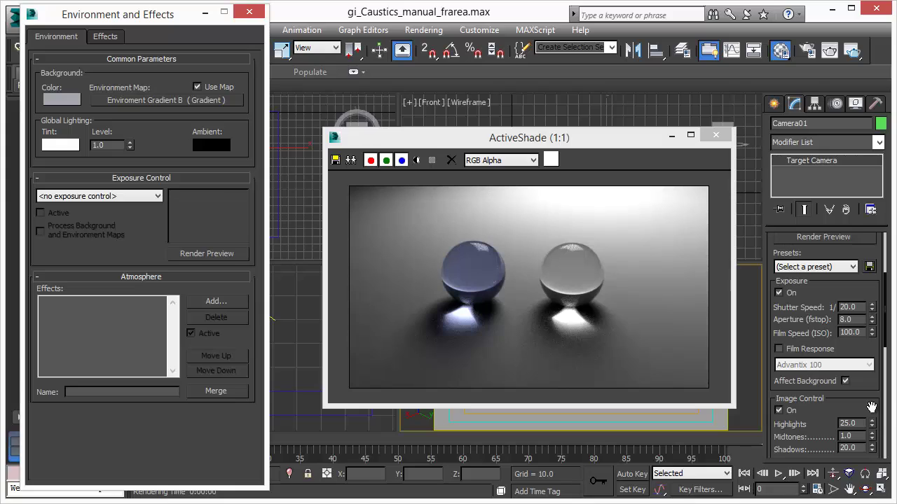
left_click_drag(871, 407, 877, 281)
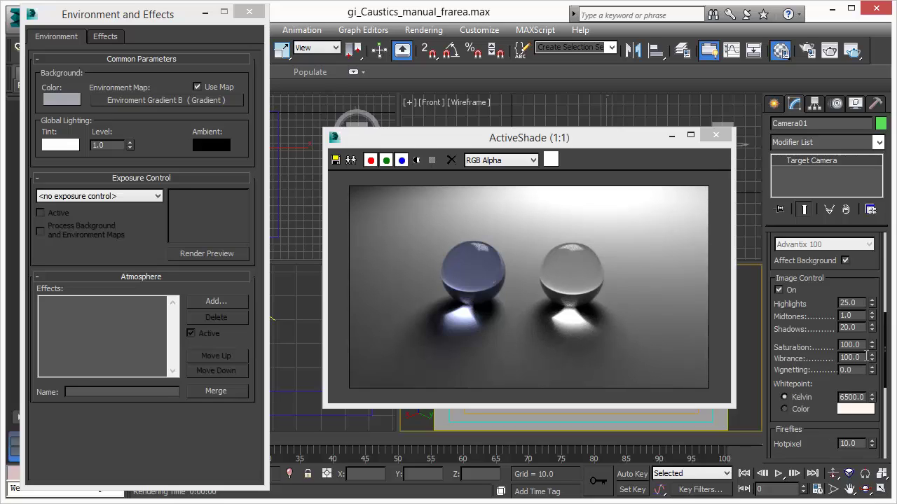
- Preview the camera's Vibrance at 200, then restore it to 100 and reposition ActiveShade
left_click_drag(872, 359, 876, 184)
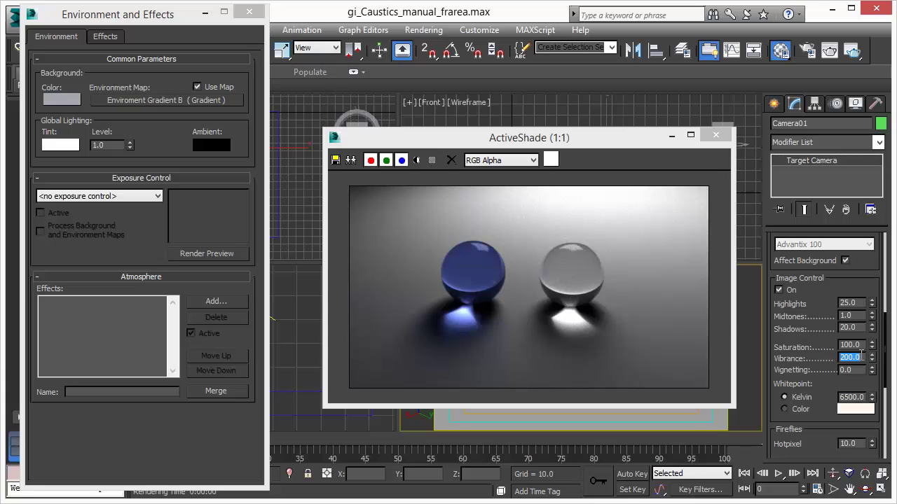
type("100")
key("Return")
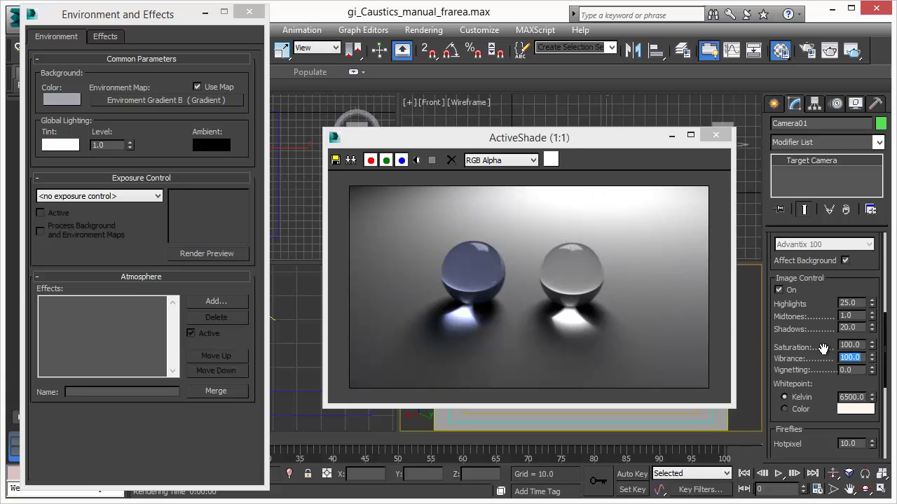
left_click_drag(473, 140, 454, 159)
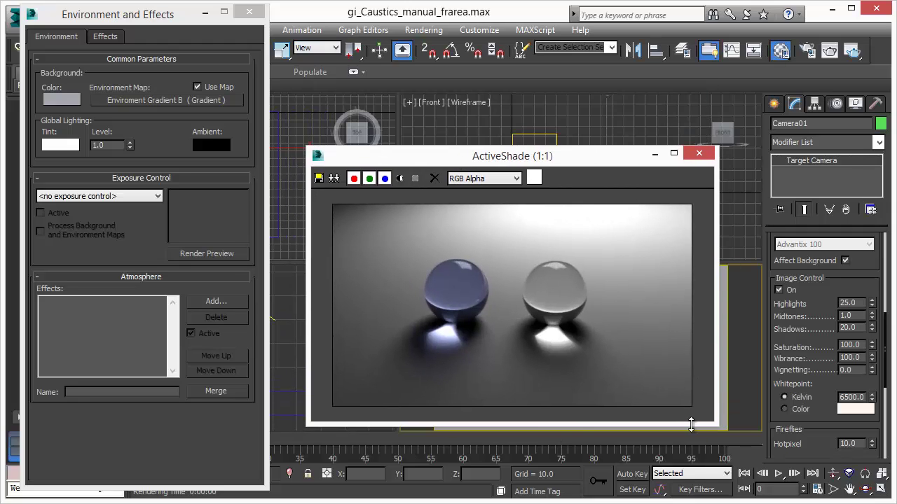